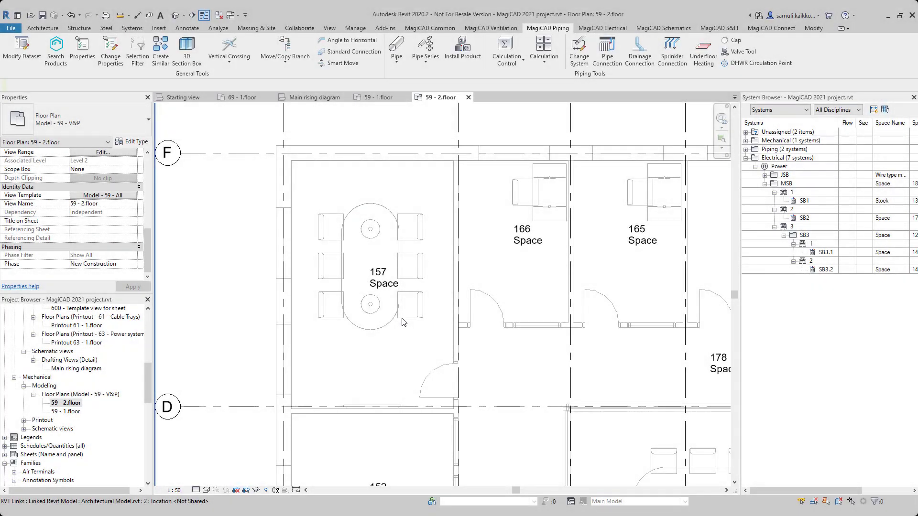
Enter 3000 W as Design Heating Load for space 157 under Energy Analysis.
left_click(402, 324)
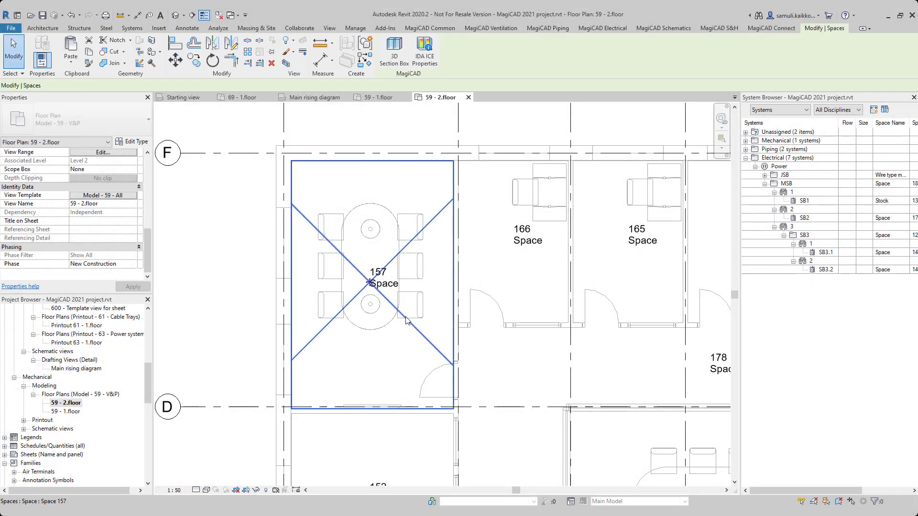
scroll(118, 252, "down", 10)
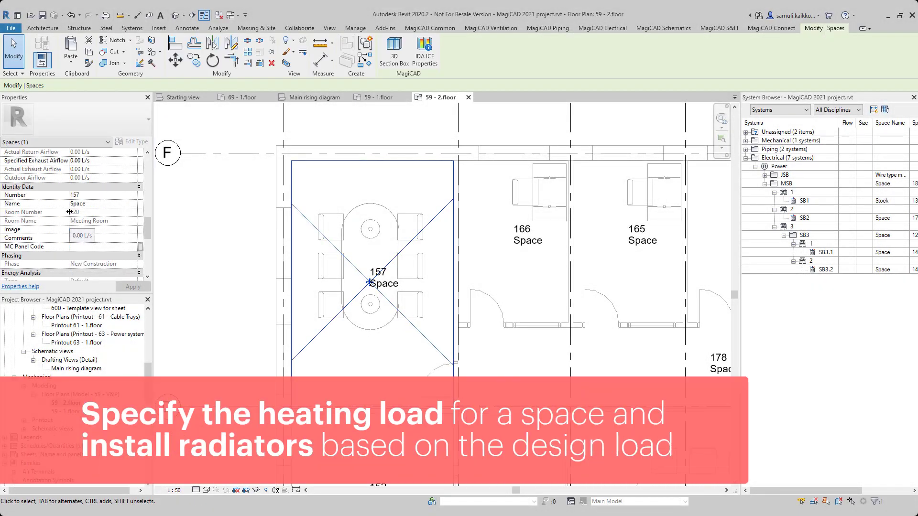
scroll(69, 212, "down", 1)
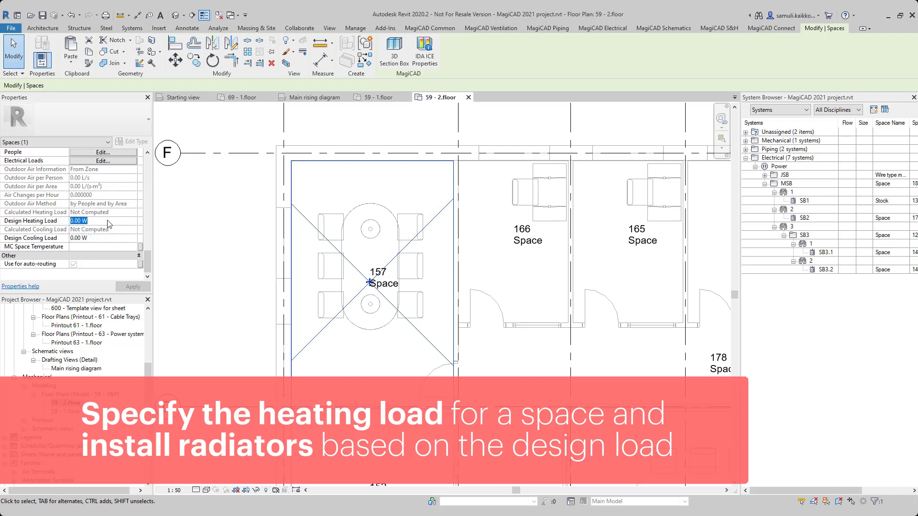
type("3000")
key("Return")
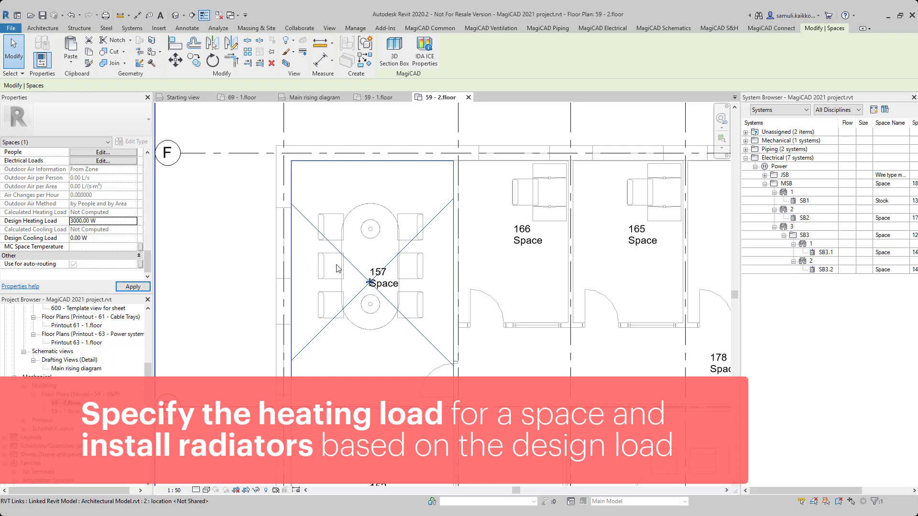
key("Escape")
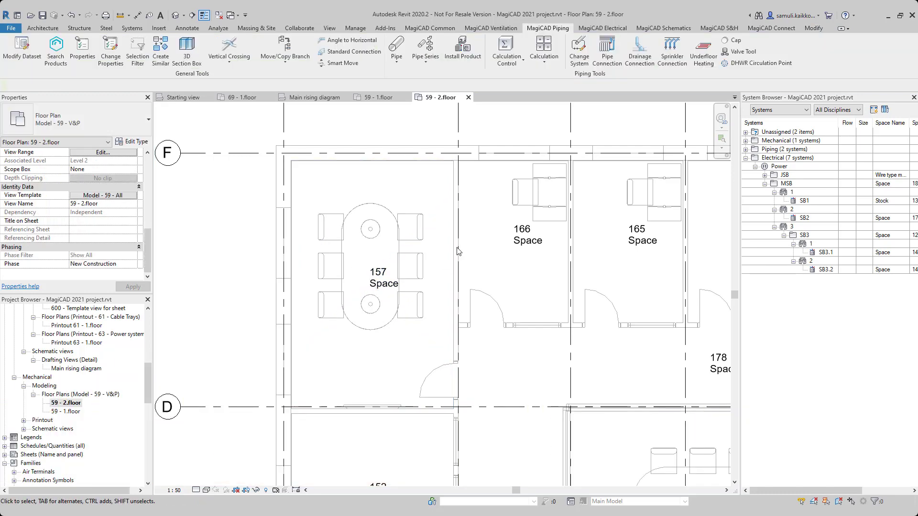
Choose the Purmo R8 C22 heating radiator from the MagiCAD product library.
left_click(462, 56)
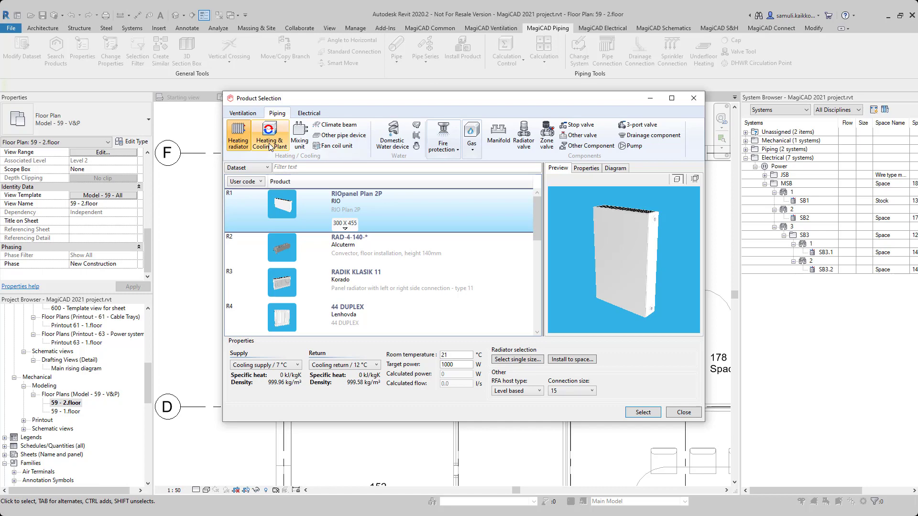
left_click(242, 149)
scroll(383, 230, "down", 1)
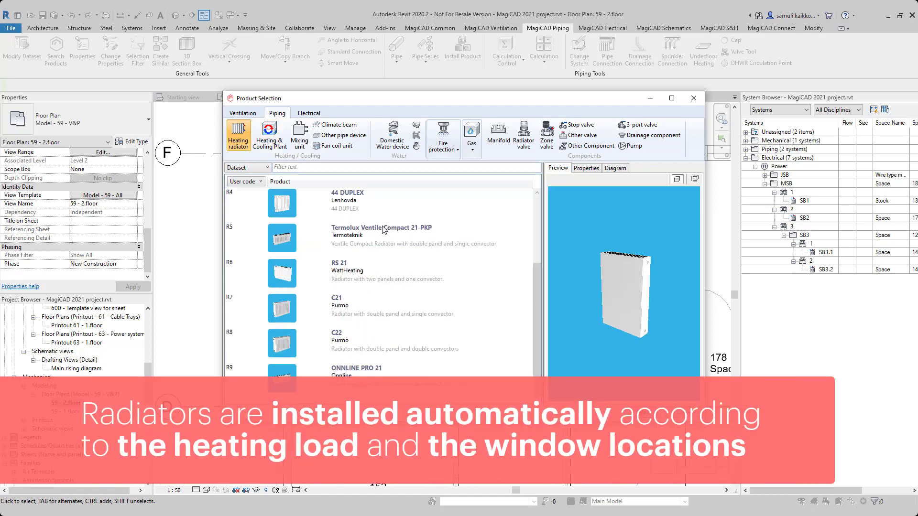
scroll(359, 314, "down", 1)
left_click(359, 314)
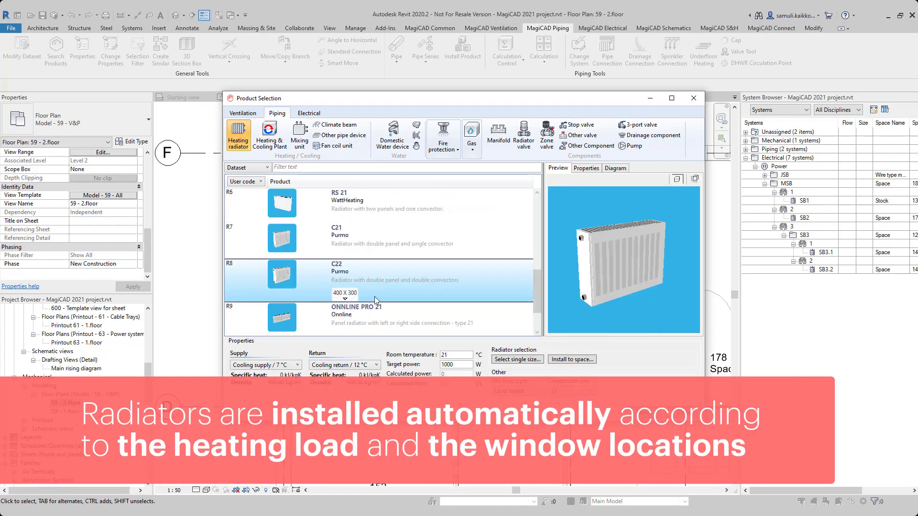
Set supply to Heating supply / 70 °C and return to Heating return / 40 °C for installing to a space.
left_click(297, 365)
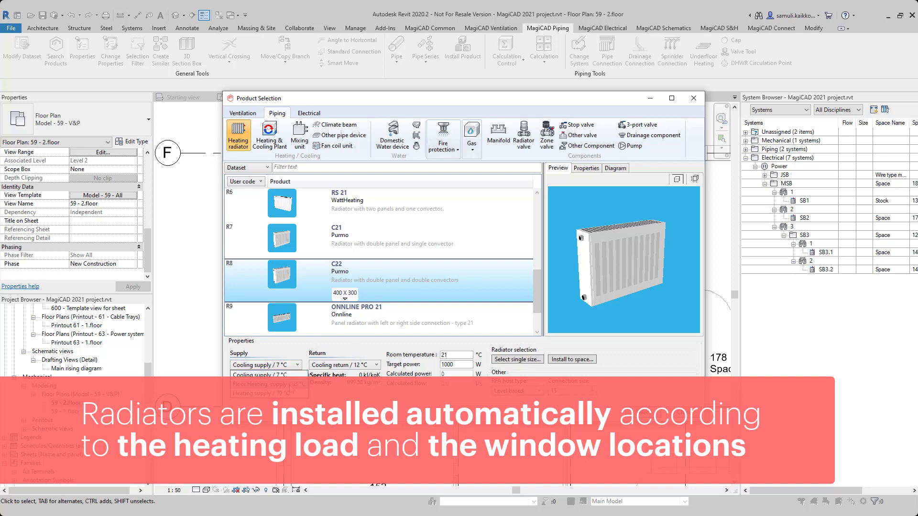
left_click(260, 393)
left_click(349, 365)
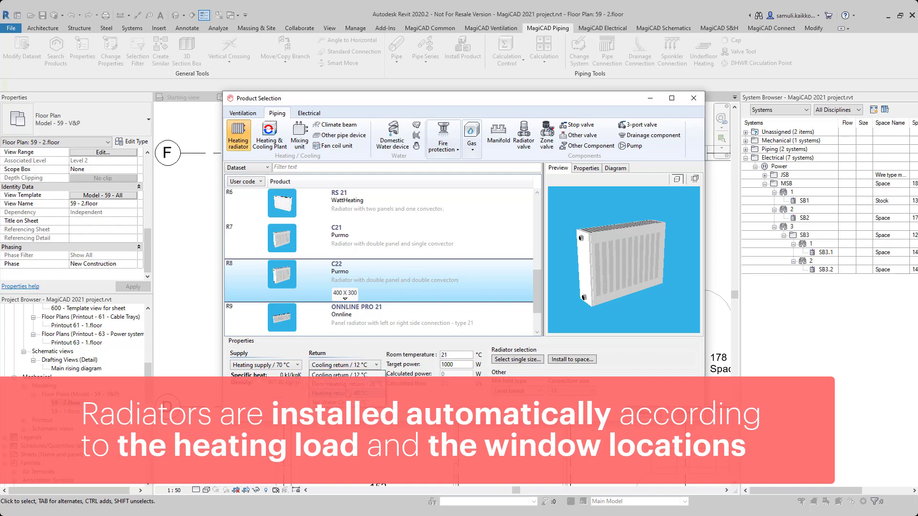
left_click(339, 393)
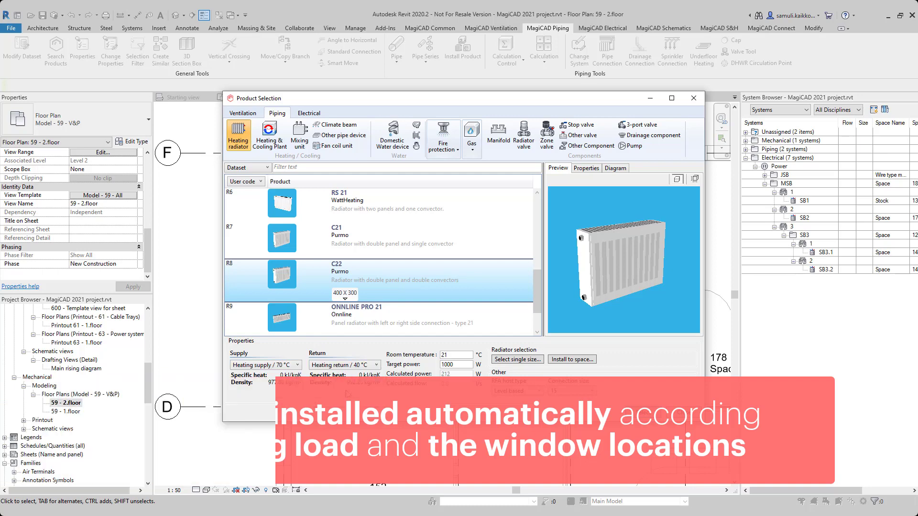
left_click(570, 359)
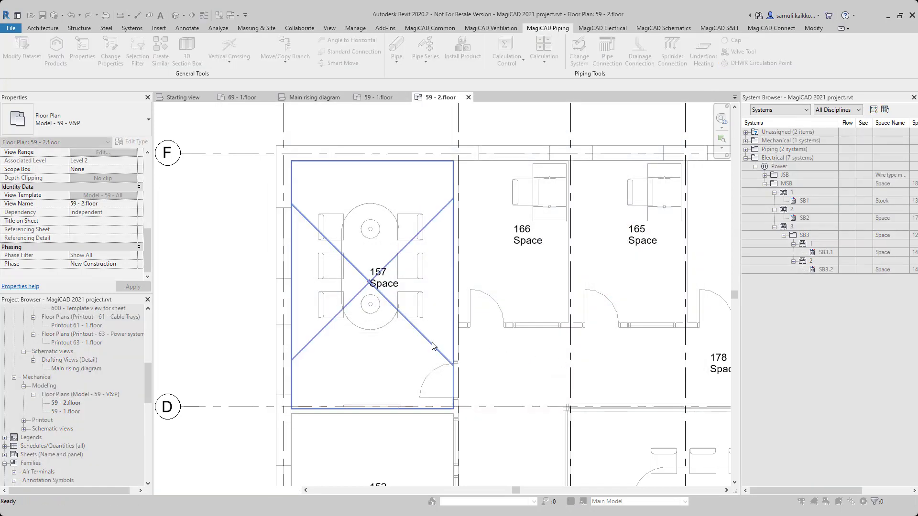
Pick space 157 for radiator sizing and create a new H100 heating supply system.
left_click(432, 345)
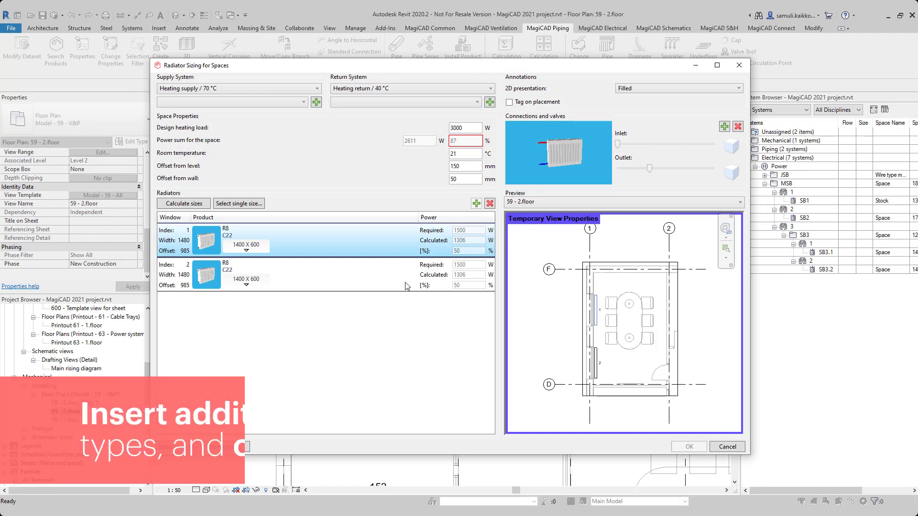
left_click(316, 102)
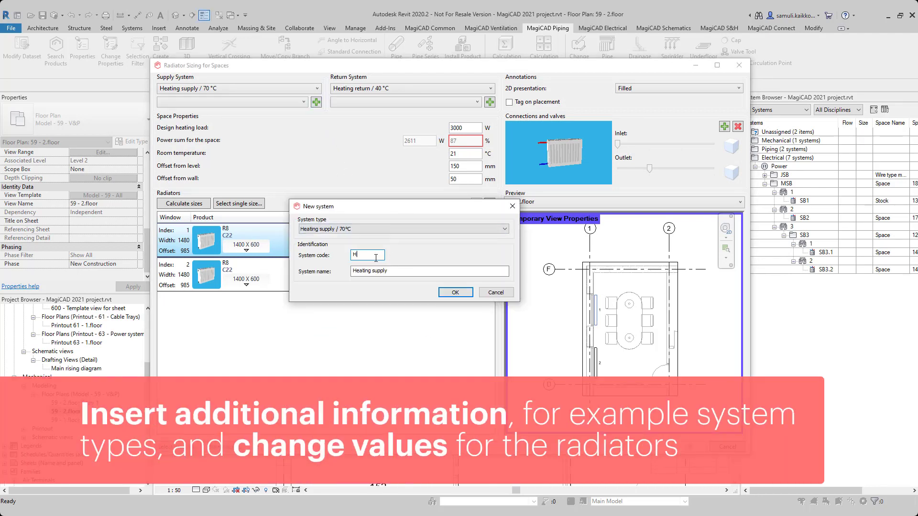
type("H100")
left_click(453, 292)
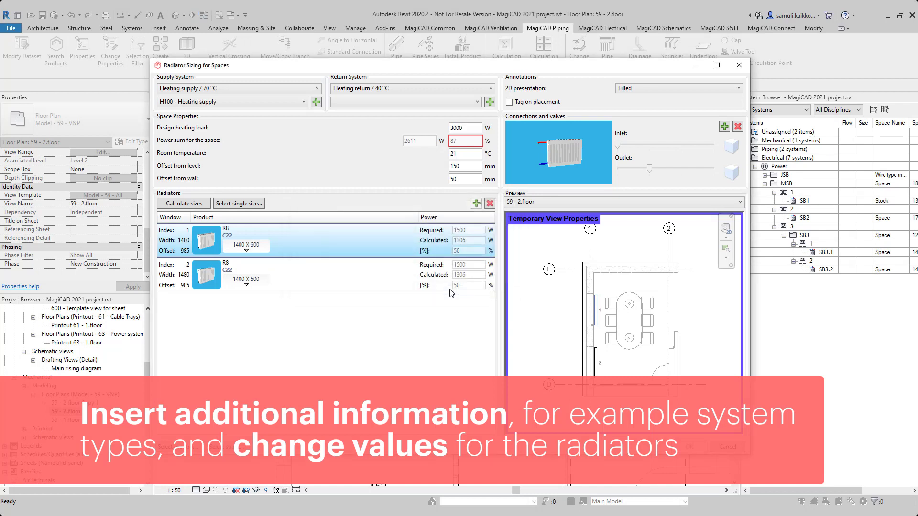
Create a new H100 heating return system and accept the sizing to install the radiators.
left_click(406, 102)
left_click(489, 102)
type("H")
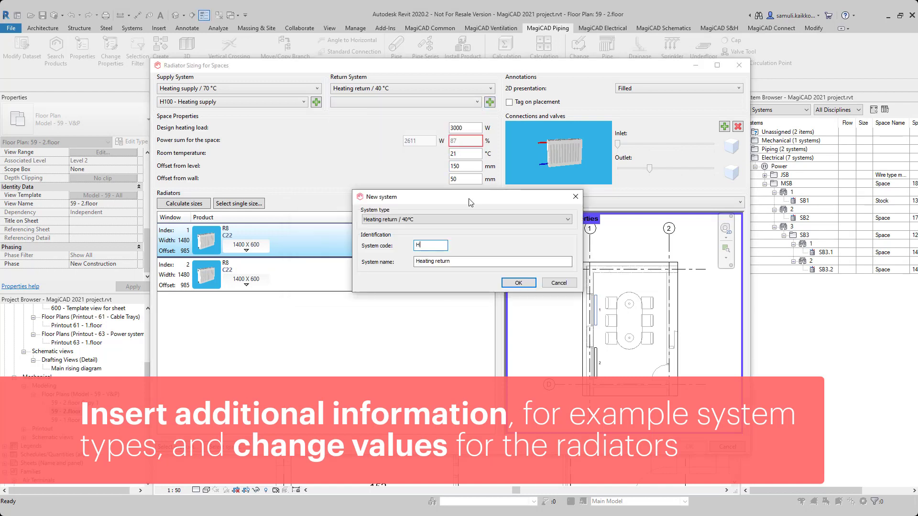
type("100")
left_click(517, 284)
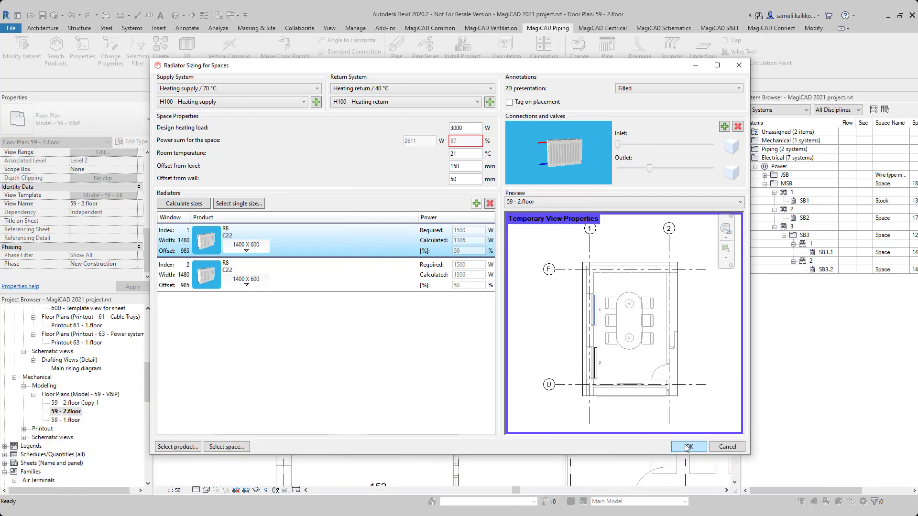
left_click(687, 446)
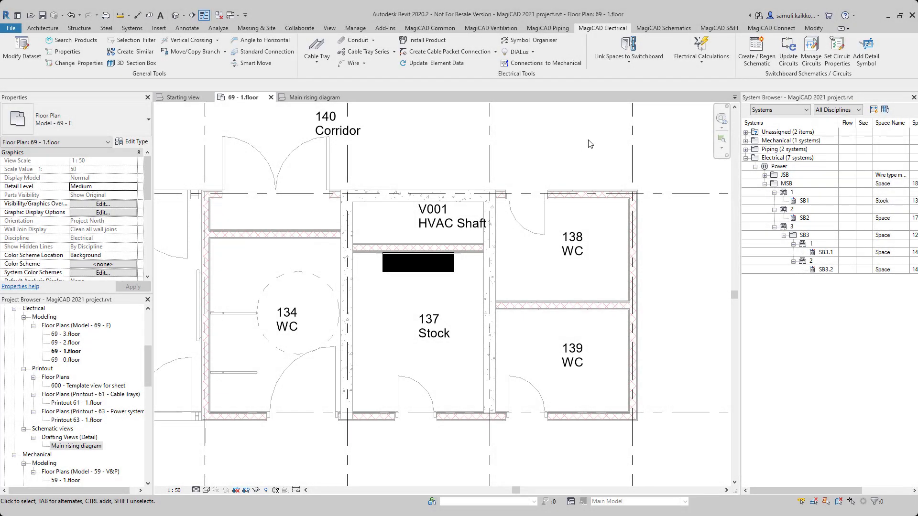
Switch to the Main rising diagram view from the Schematics tab and start Main Riser Diagram.
left_click(663, 28)
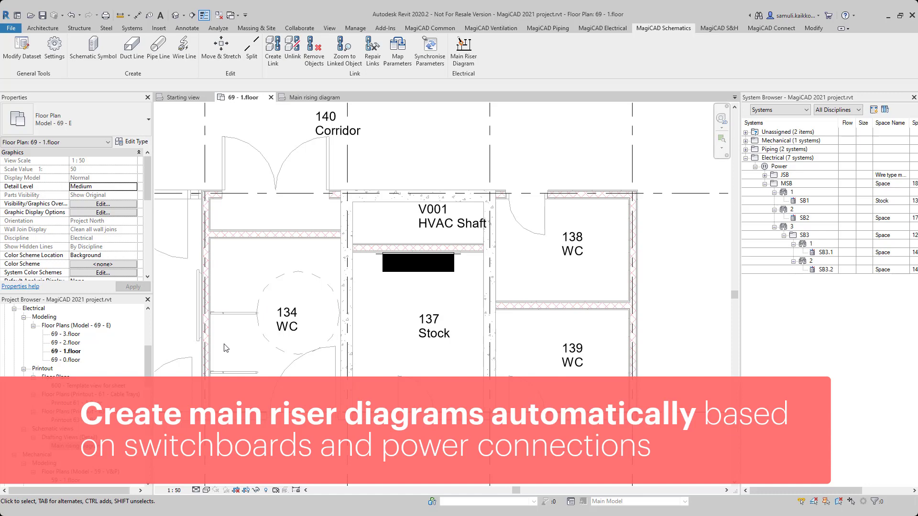
key("ctrl+Tab")
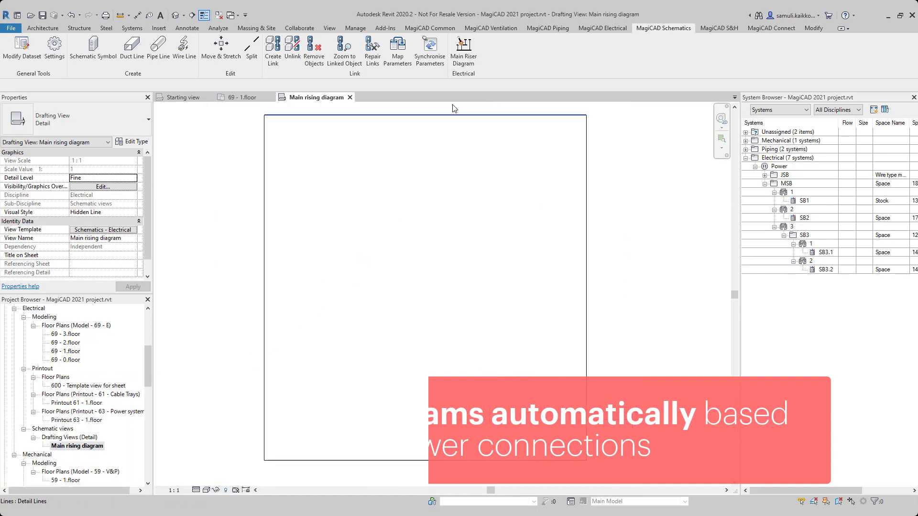
left_click(471, 53)
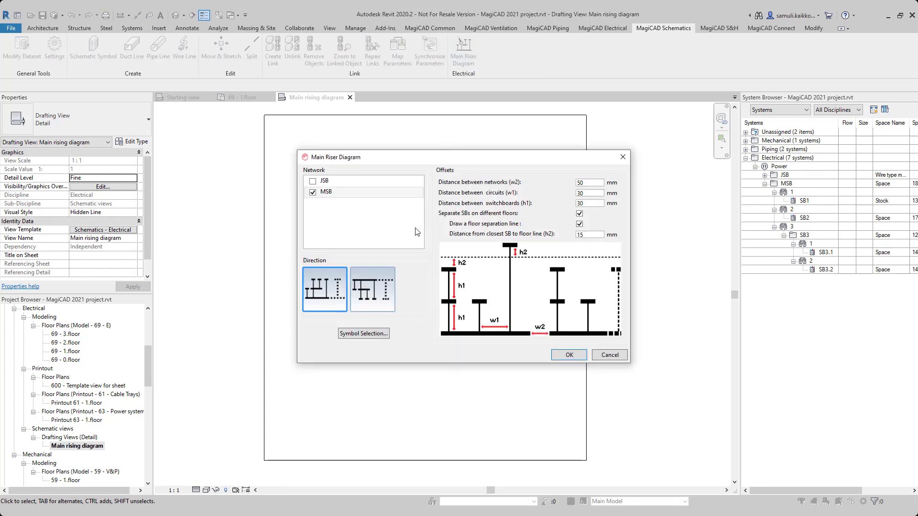
Choose the AUTO main switchboard symbol, keeping LV wire and <Demolished> floor line.
left_click(381, 335)
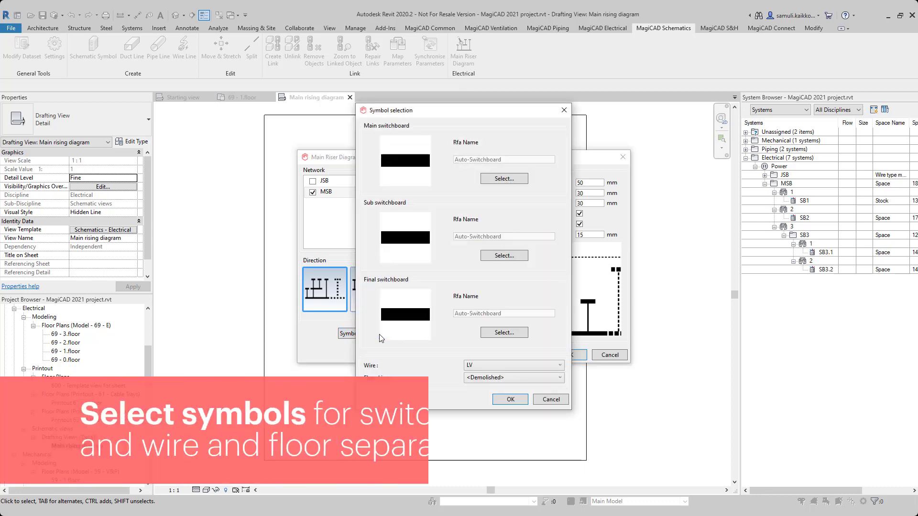
left_click(504, 179)
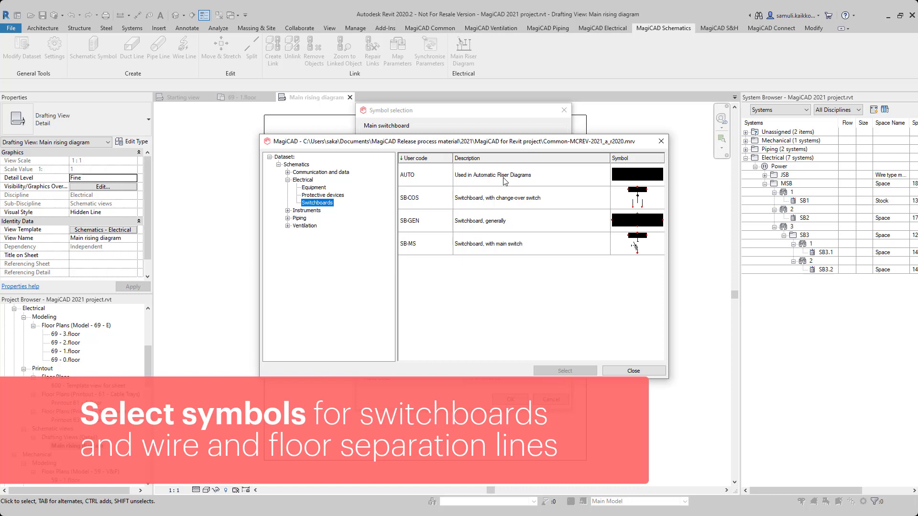
left_click(504, 180)
left_click(556, 371)
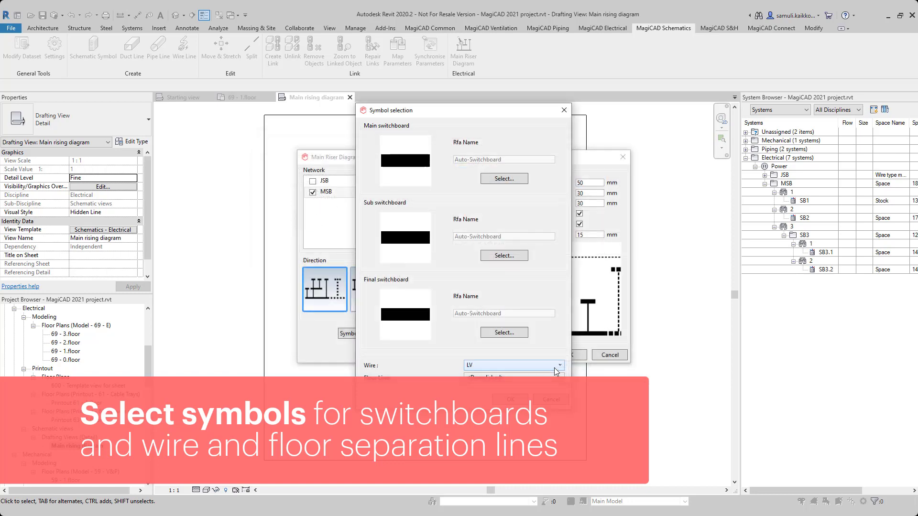
left_click(555, 366)
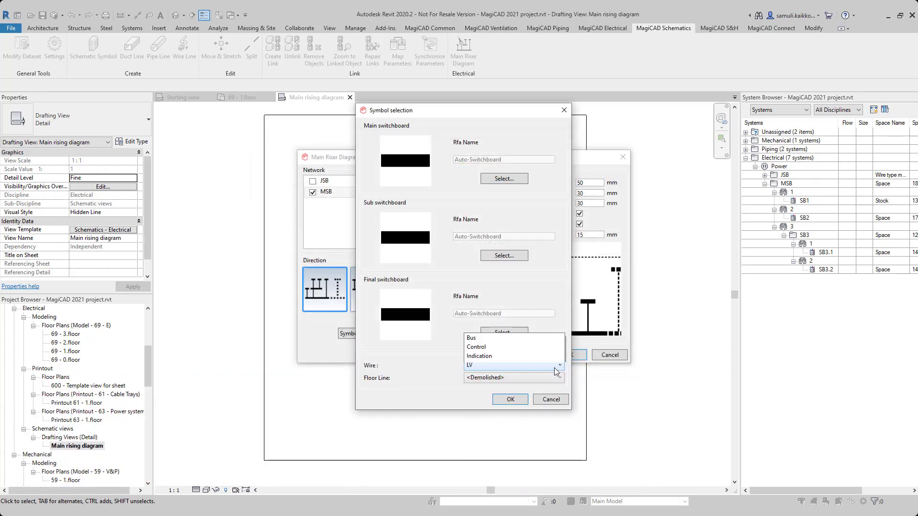
left_click(554, 368)
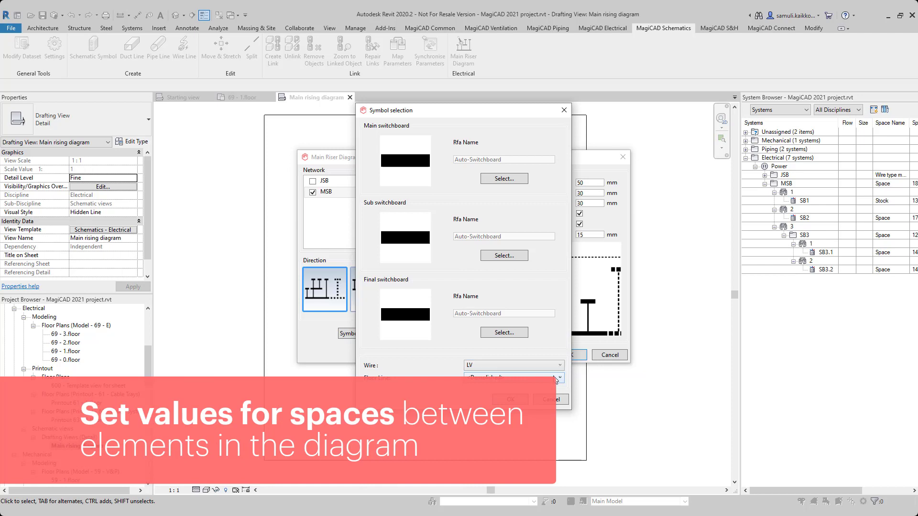
left_click(555, 378)
left_click(556, 379)
left_click(523, 401)
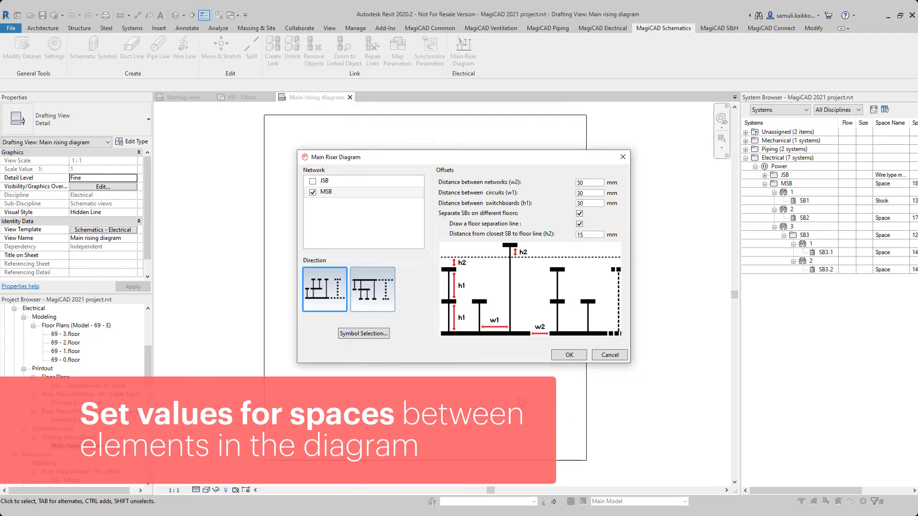
Accept the Main Riser Diagram settings to generate the MSB riser diagram.
left_click(568, 355)
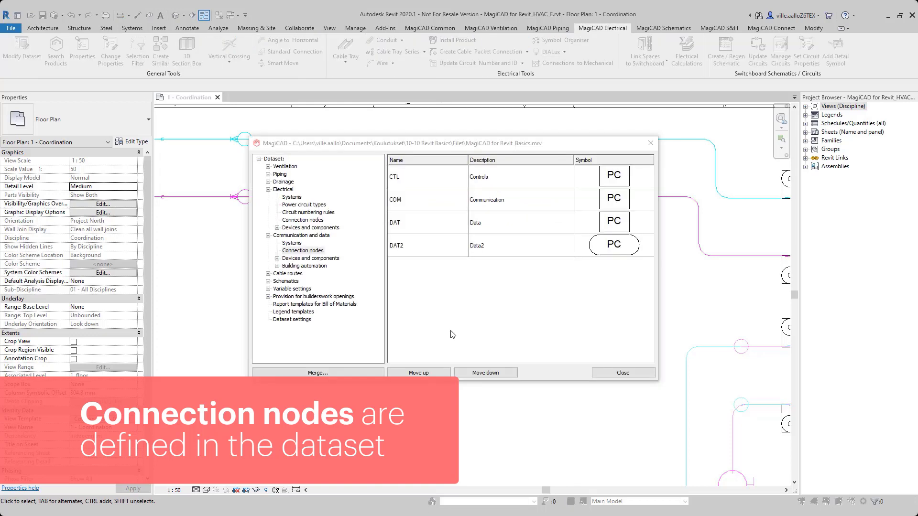
left_click(306, 220)
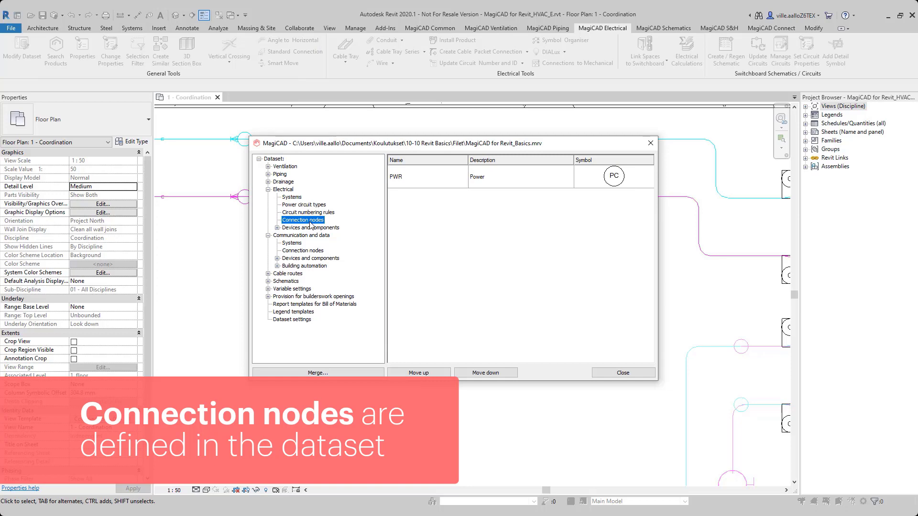
left_click(315, 250)
left_click(318, 220)
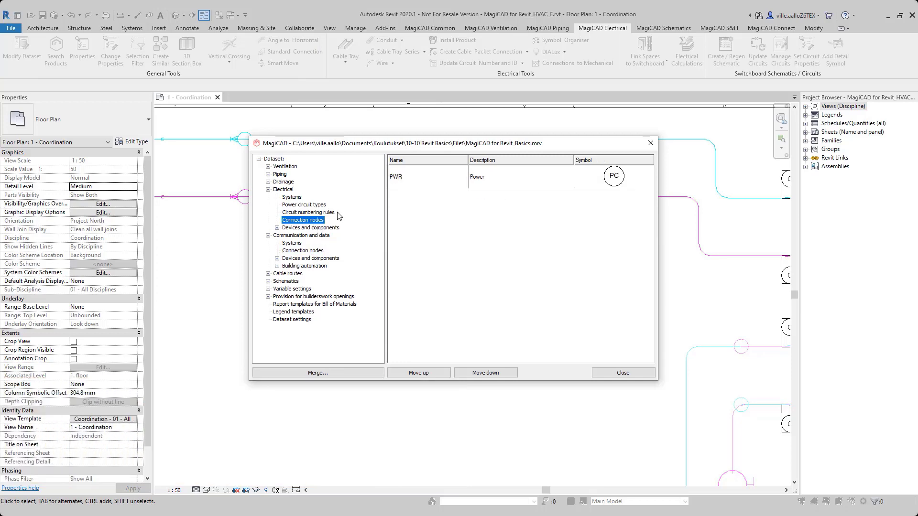
left_click(403, 187)
double_click(403, 186)
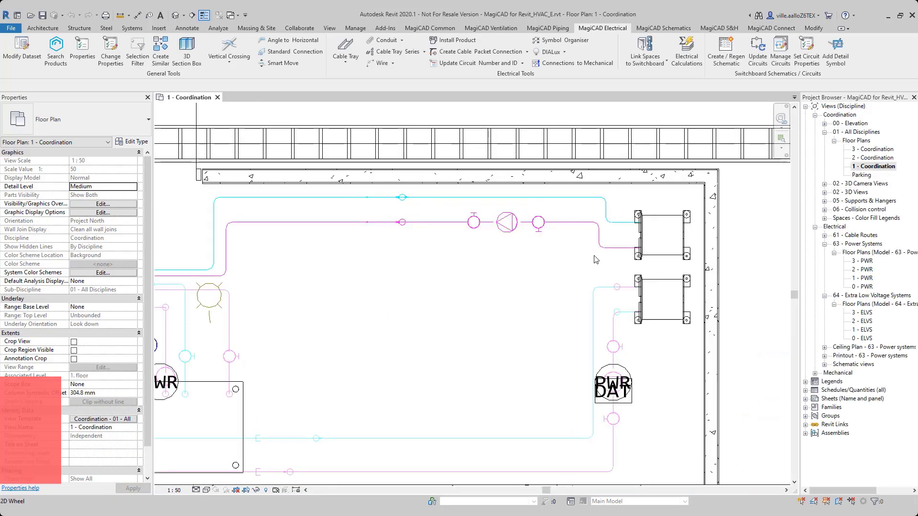
Open Connections to Mechanical and select the new PU.002 PWR node.
left_click(578, 66)
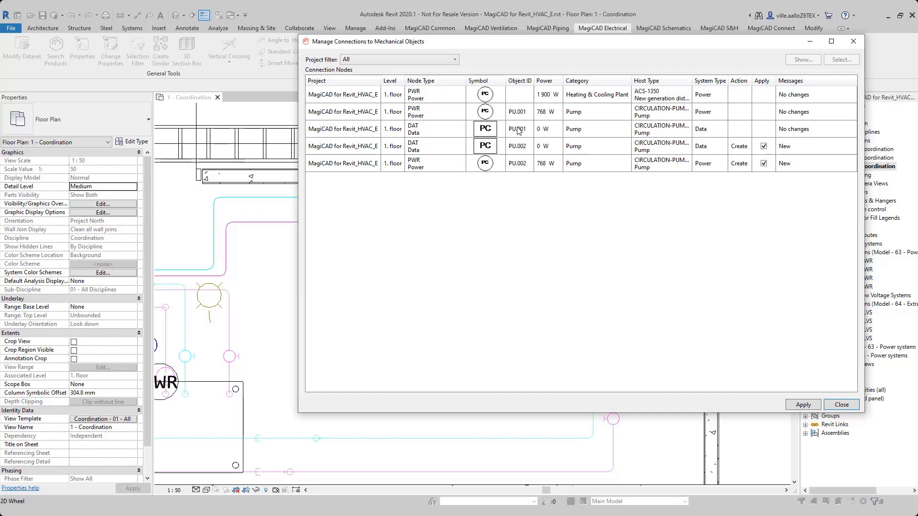
left_click(674, 150)
left_click(674, 150)
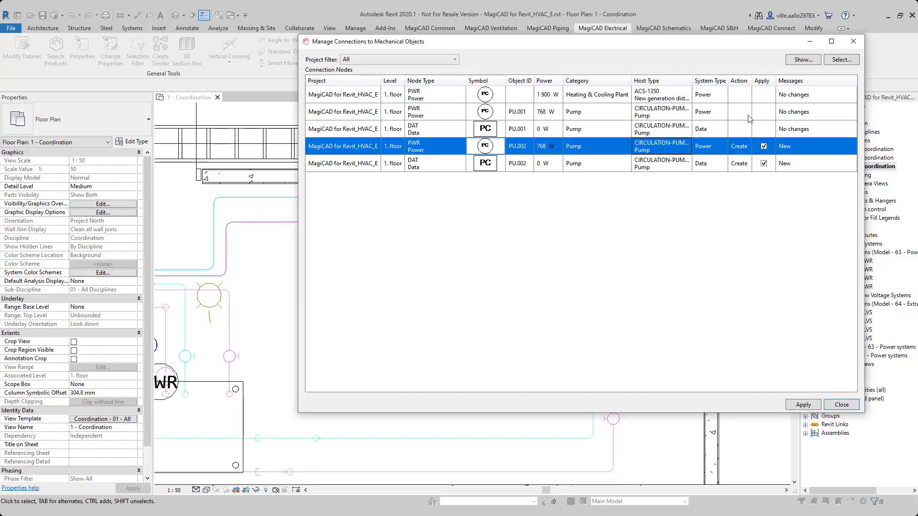
Preview the PWR node's location in the 3D - All 3D section box view, zoomed in.
left_click(801, 61)
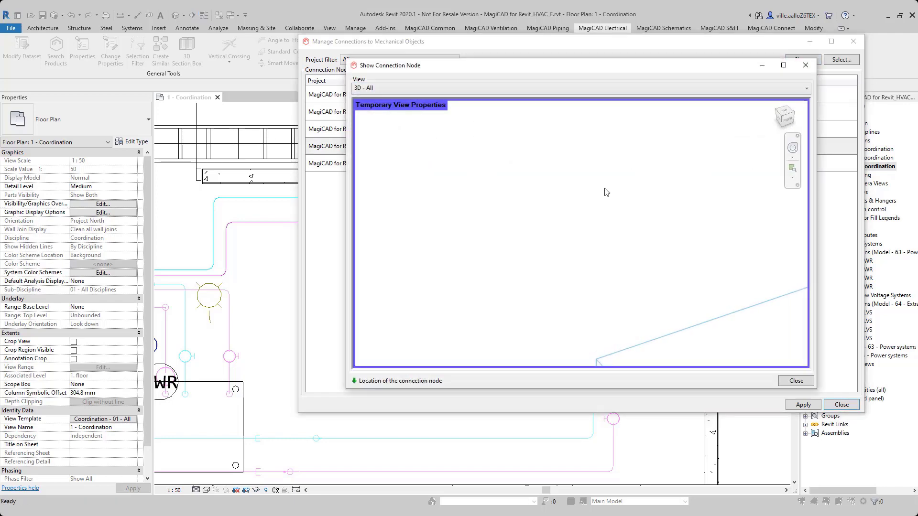
left_click(627, 87)
left_click(608, 108)
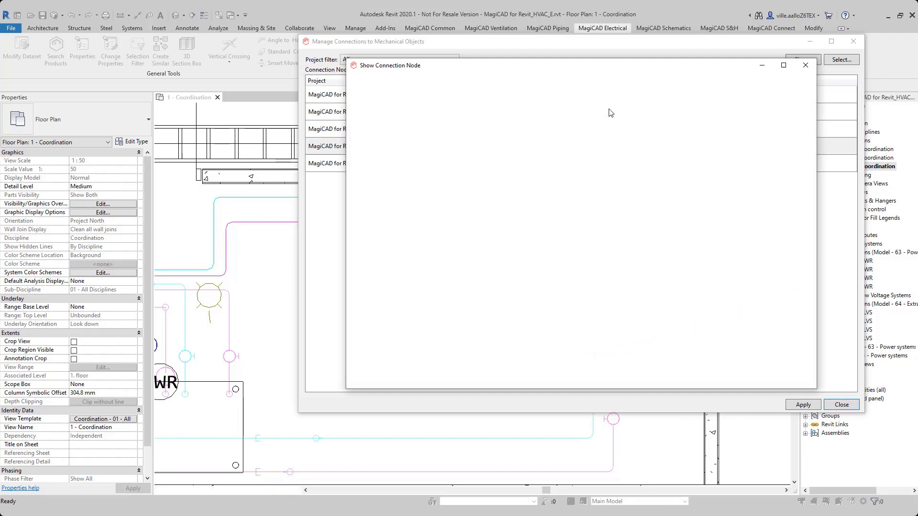
scroll(615, 237, "up", 10)
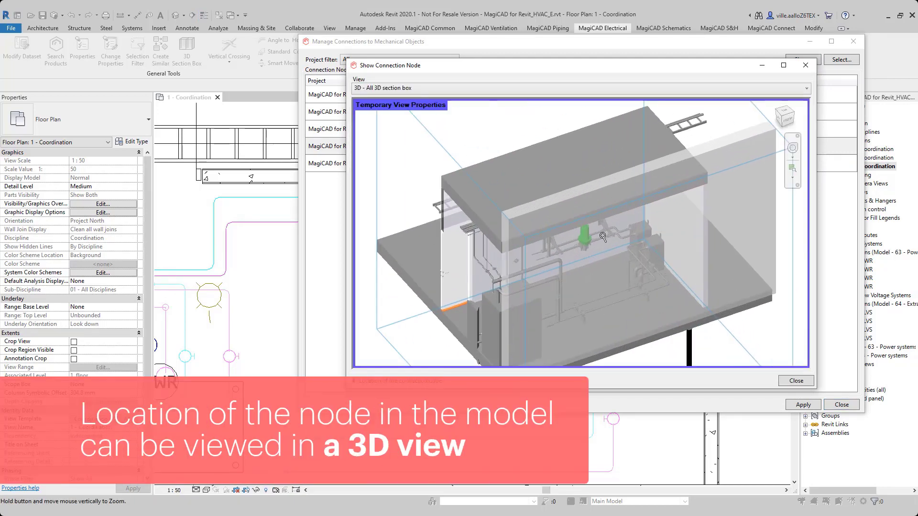
scroll(567, 262, "up", 2)
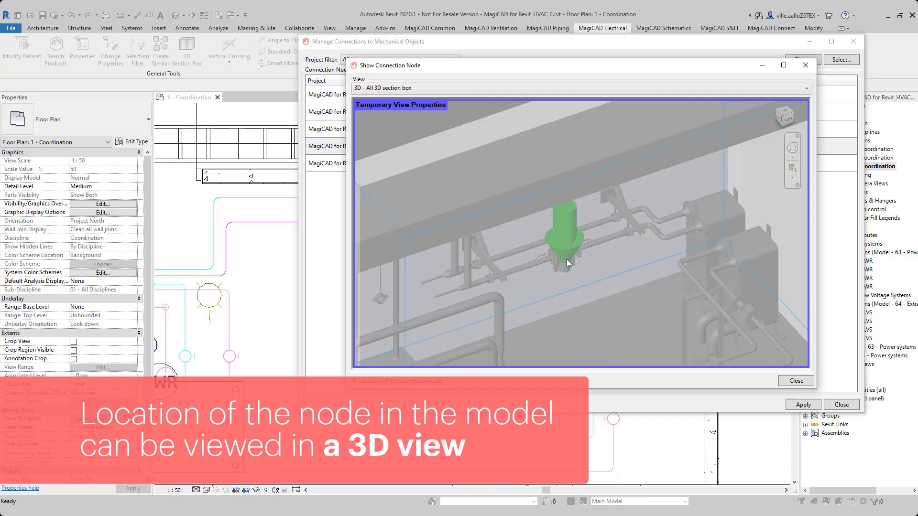
key("Escape")
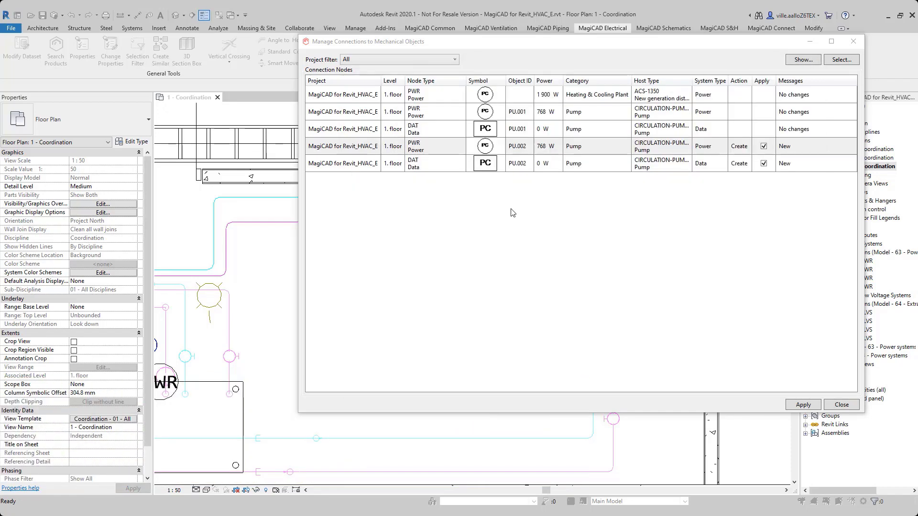
Change the PU.002 data connection node type from DAT to DAT2 (Data2).
left_click(497, 167)
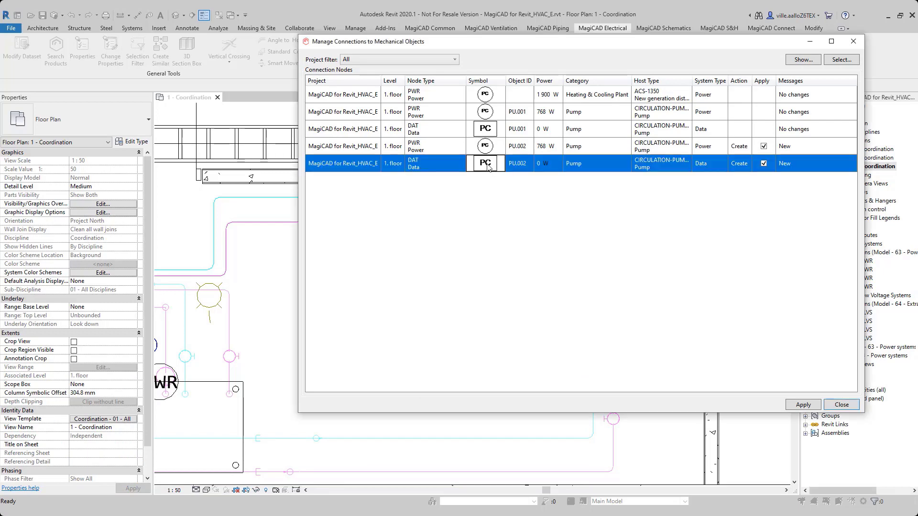
left_click(840, 60)
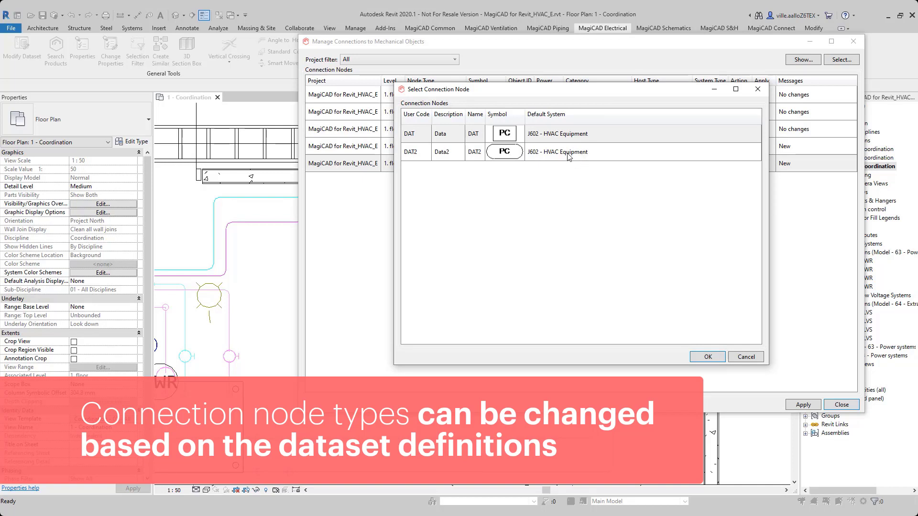
left_click(441, 154)
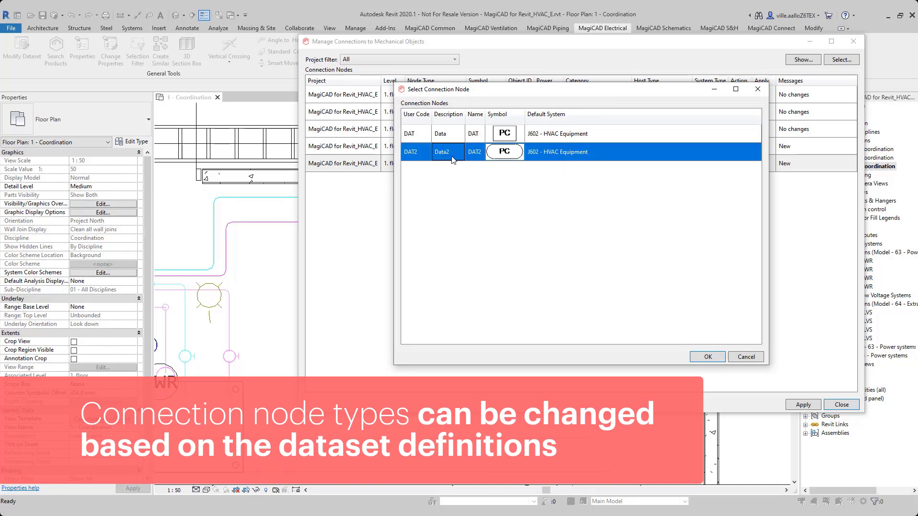
left_click(707, 357)
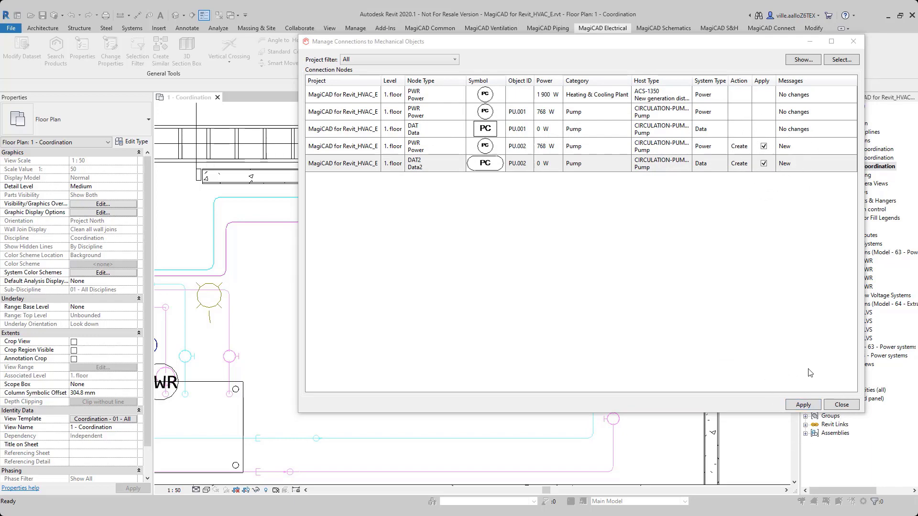
Apply to create the new PWR and DAT2 connection nodes on pump PU.002.
left_click(803, 405)
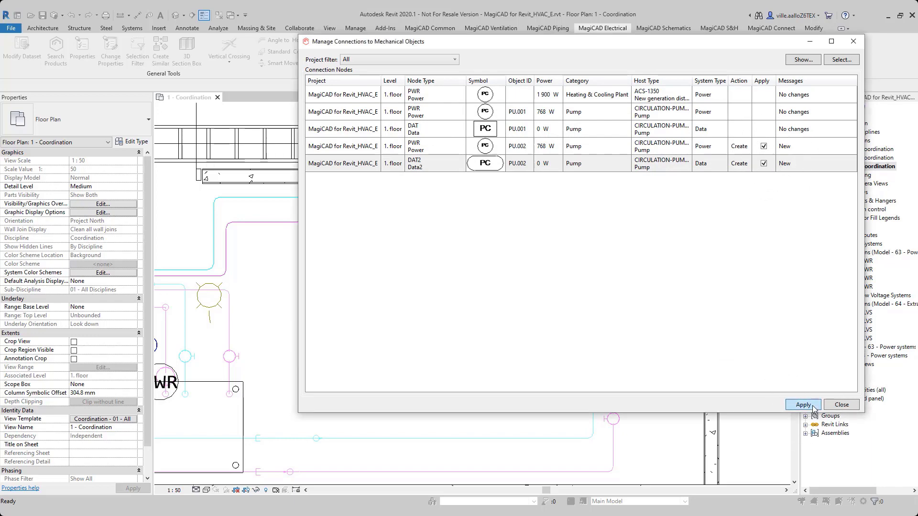